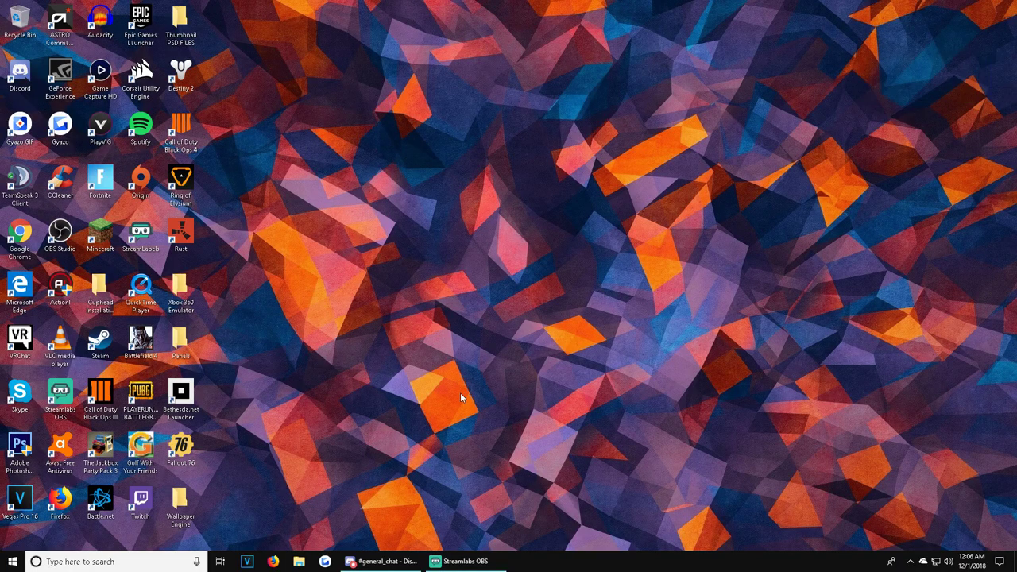
Step: Restore the Streamlabs OBS window from the taskbar to show its scene editor
click(447, 563)
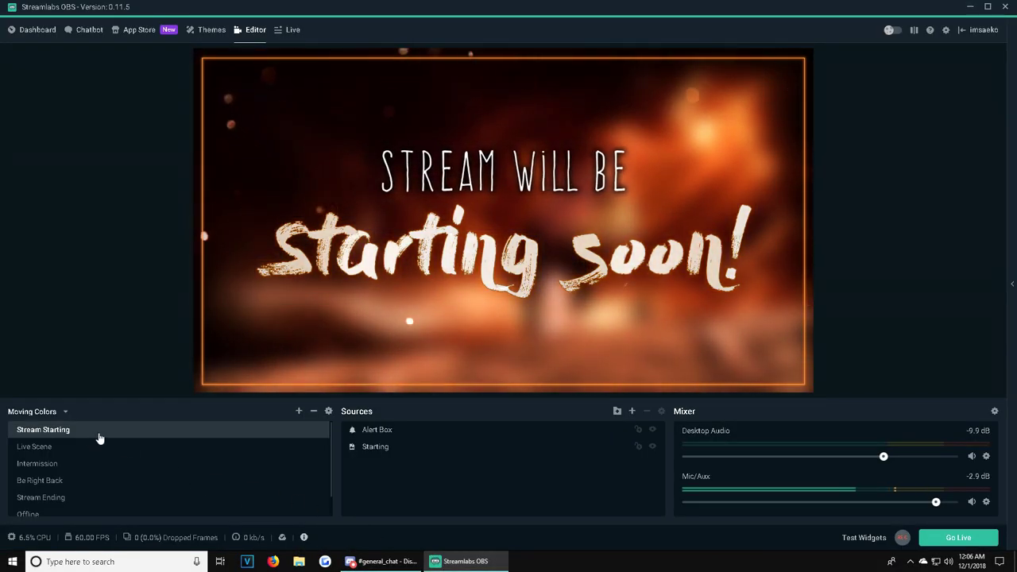
Step: Browse the Scene Themes in the Themes library
click(218, 33)
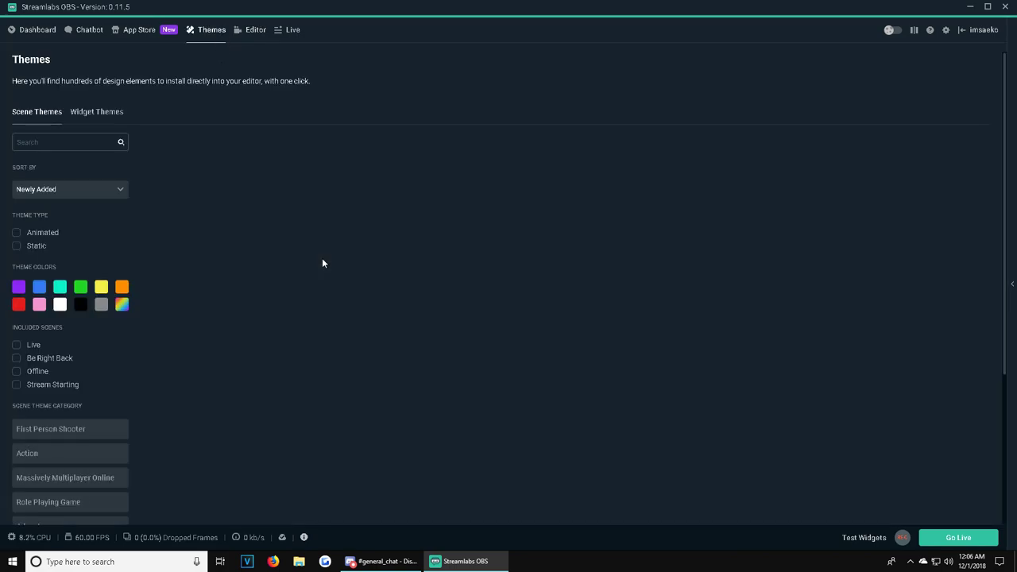
scroll(531, 244, down, 4)
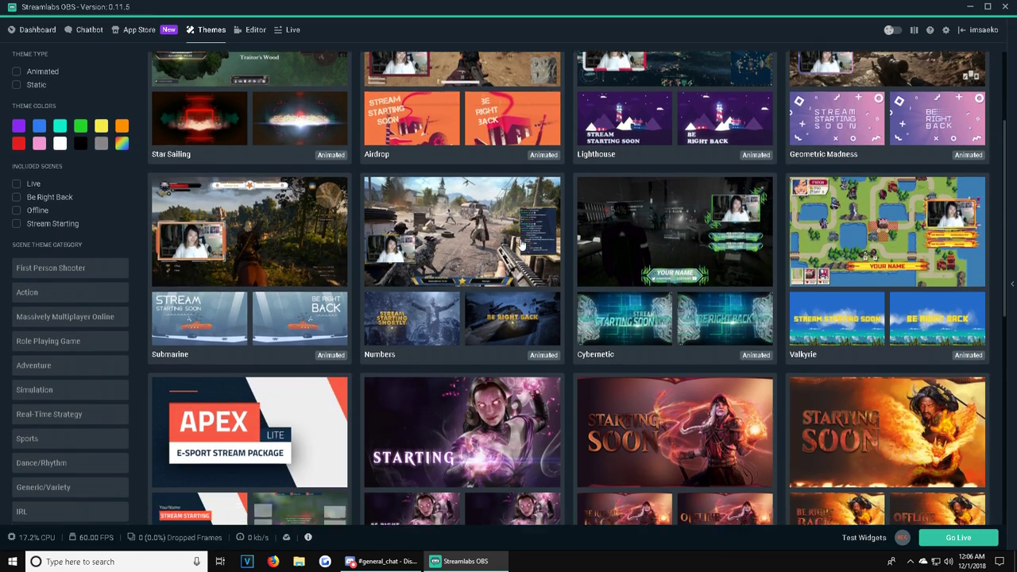
scroll(531, 244, up, 1)
scroll(531, 244, up, 3)
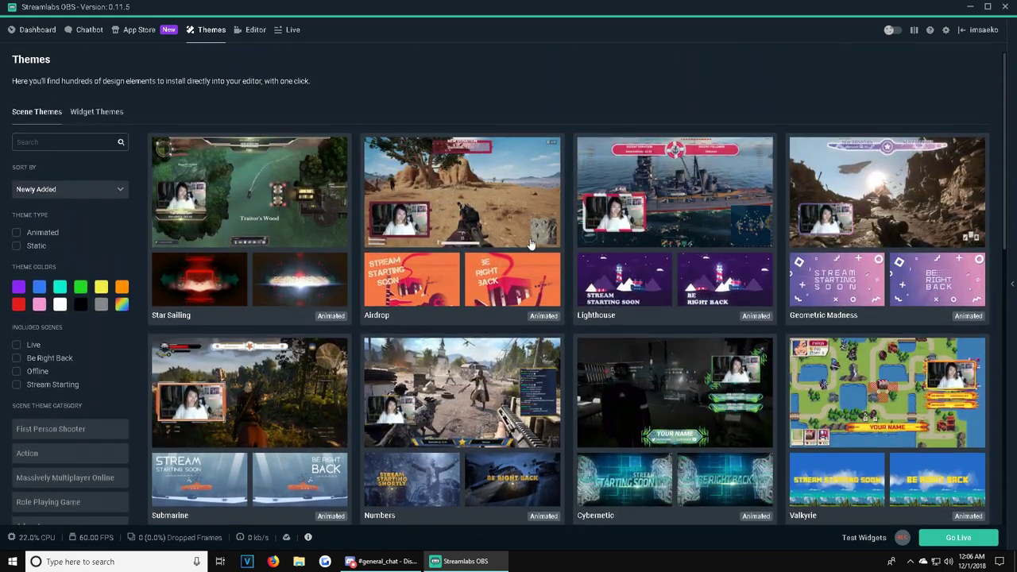
Step: Browse the Widget Themes catalogue of alert box designs
click(98, 112)
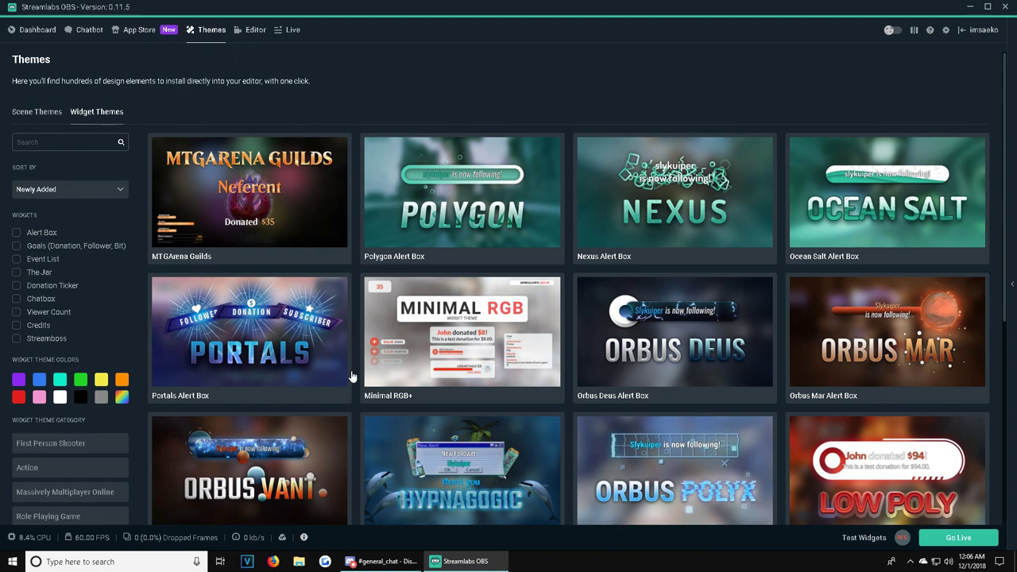
scroll(353, 376, down, 2)
scroll(352, 375, up, 2)
scroll(405, 337, down, 2)
scroll(413, 336, down, 2)
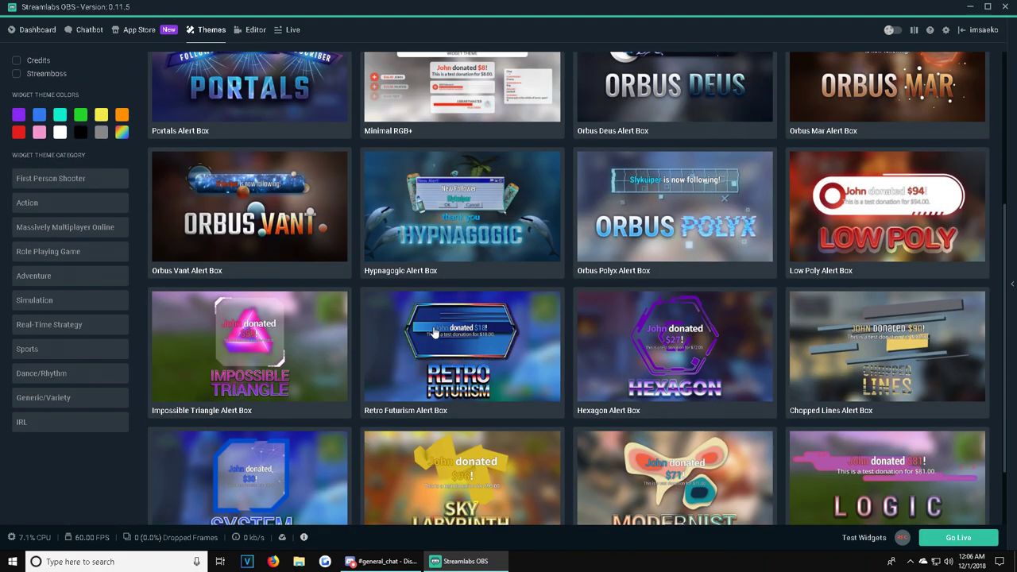
scroll(421, 334, down, 2)
scroll(435, 332, up, 3)
scroll(435, 332, up, 3)
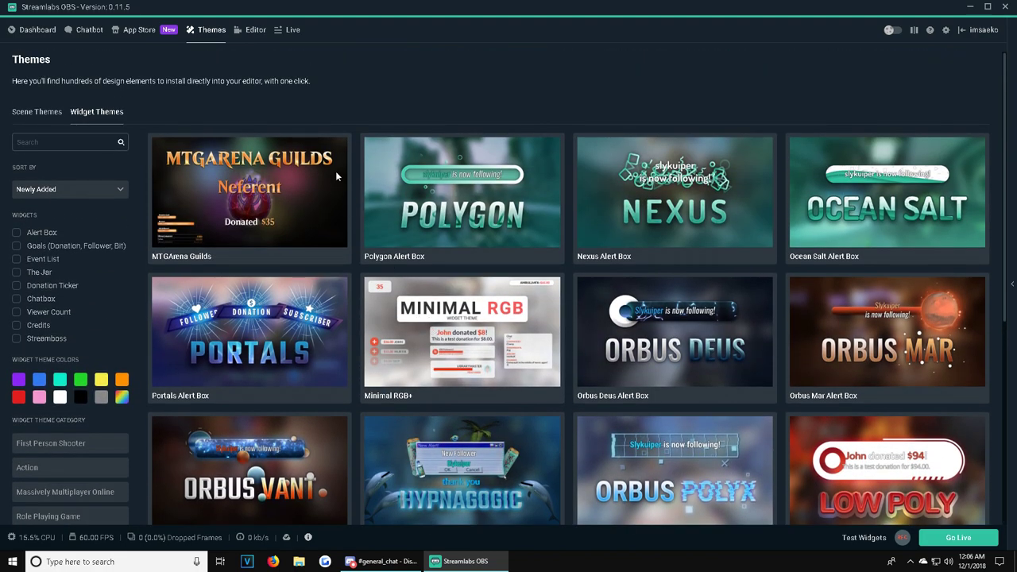
Step: Back in the editor, preview the Live Scene, Intermission and Be Right Back scenes
click(250, 31)
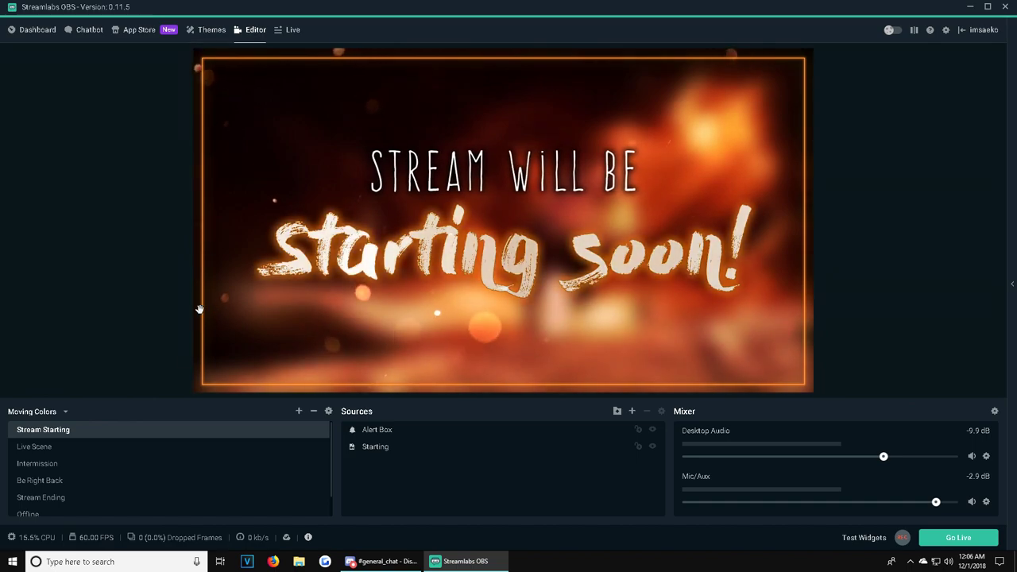
click(50, 450)
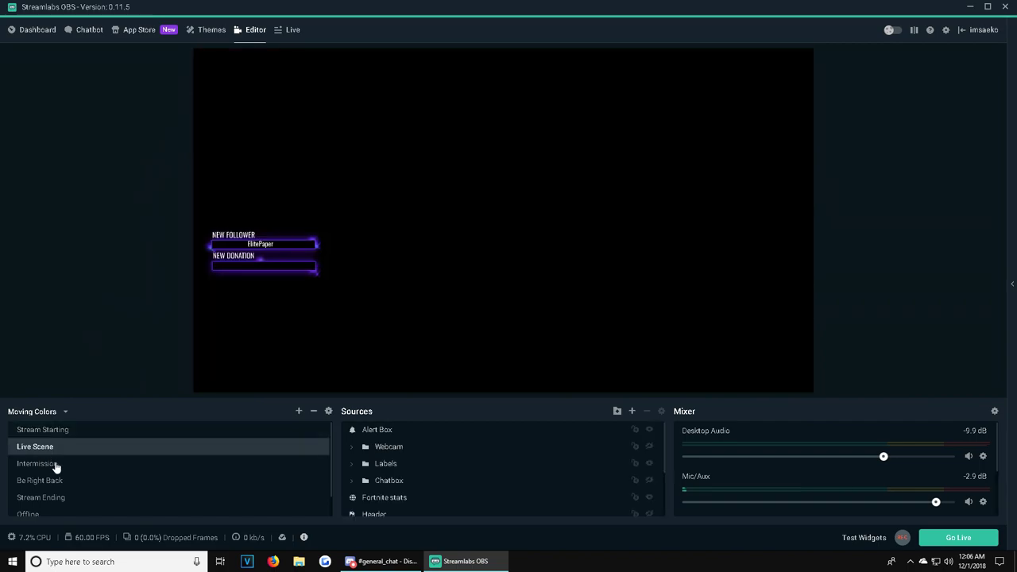
click(48, 430)
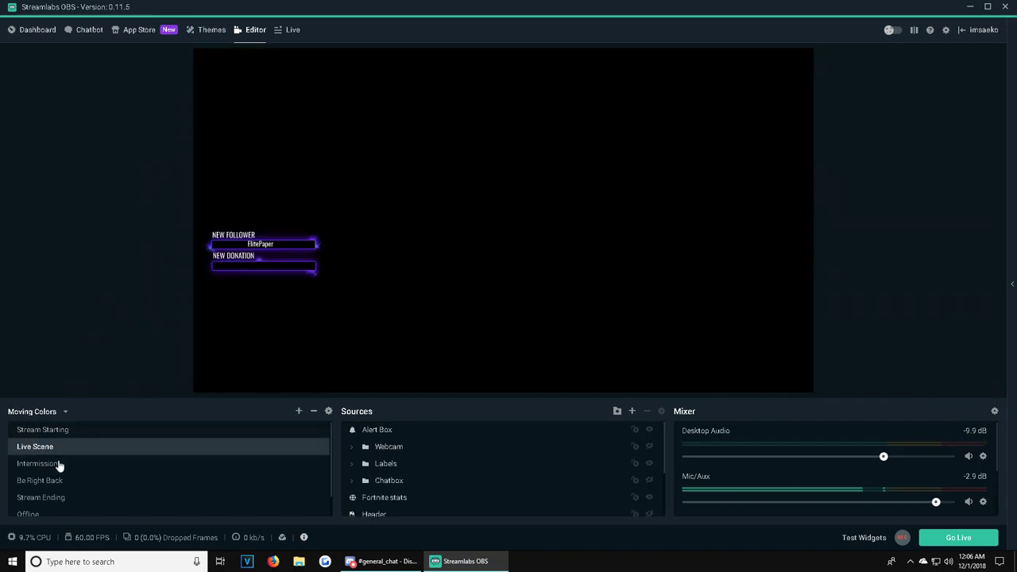
click(57, 466)
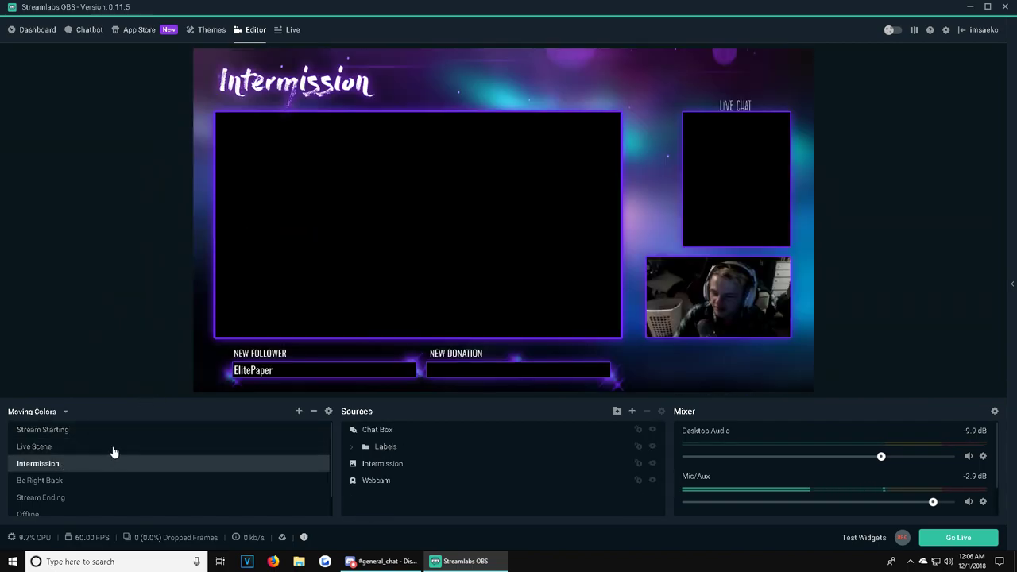
click(70, 483)
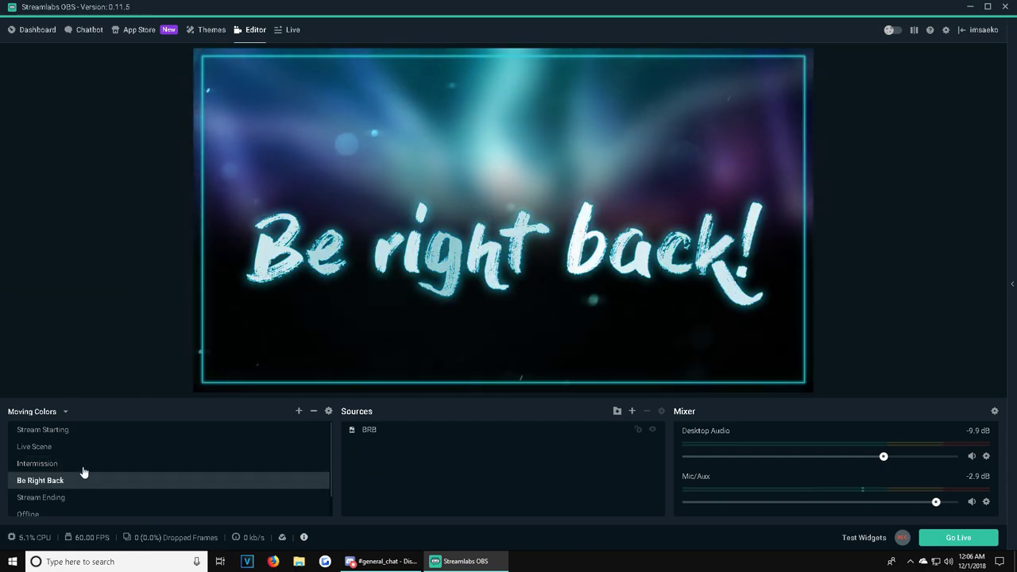
Step: Preview Stream Ending, Offline and Extras, return to Live Scene, and open Settings
scroll(72, 476, down, 1)
click(49, 474)
click(36, 492)
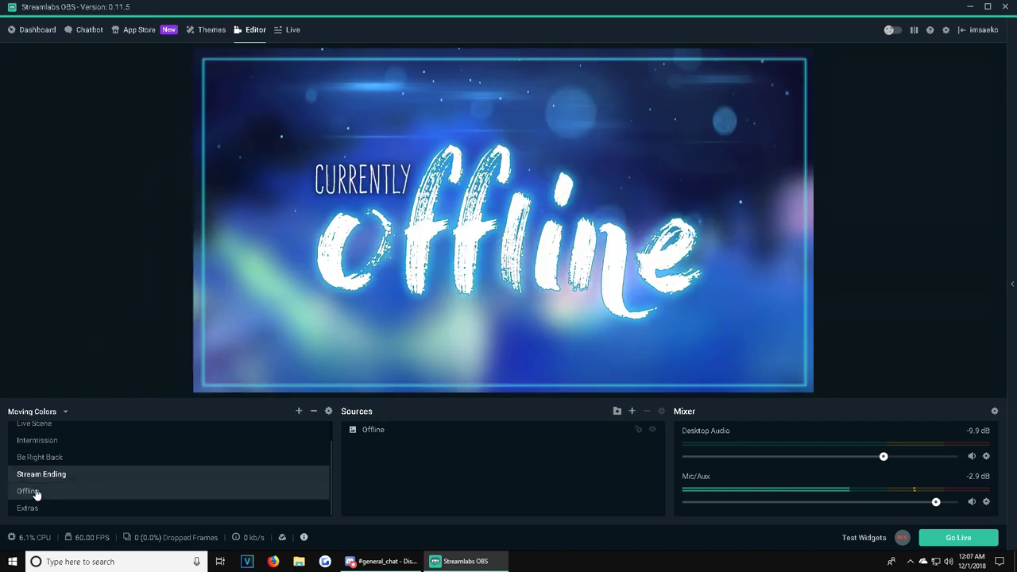
click(40, 509)
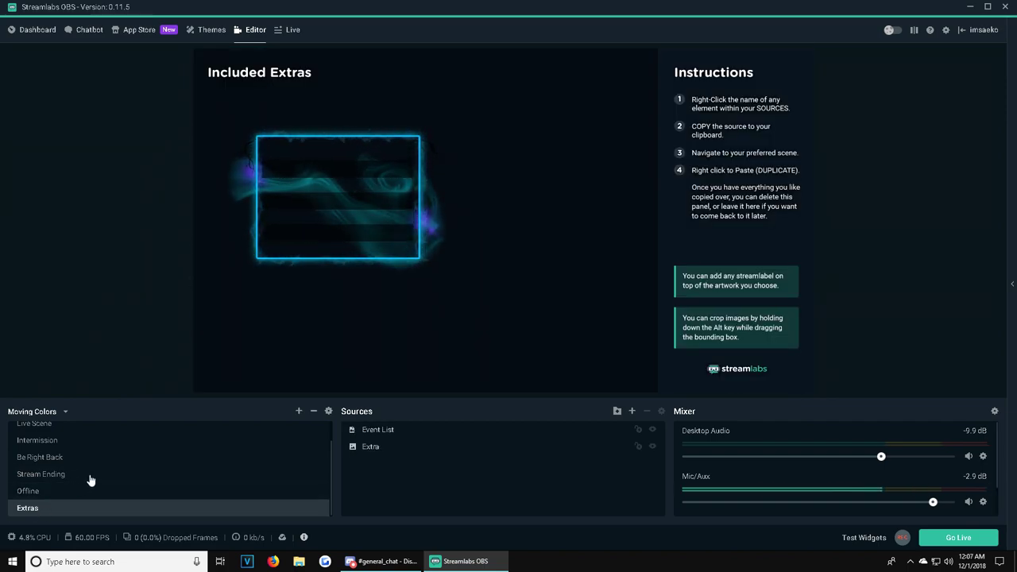
scroll(89, 481, up, 2)
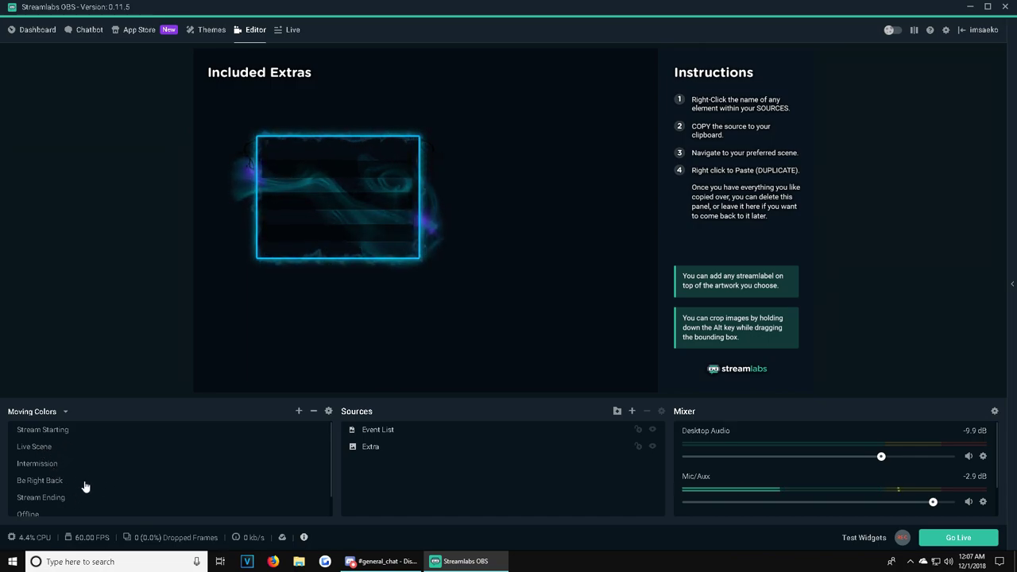
click(56, 450)
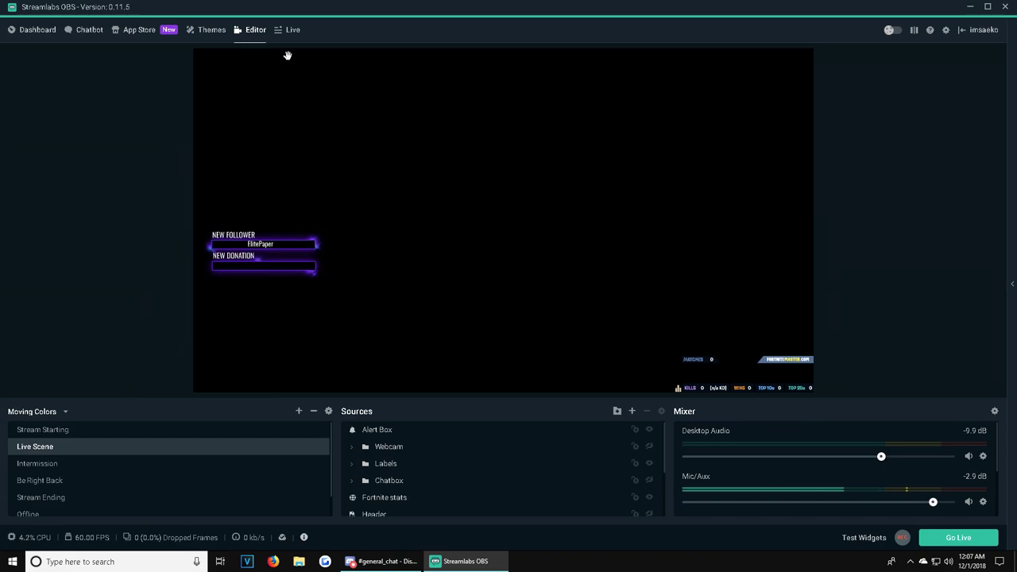
click(946, 30)
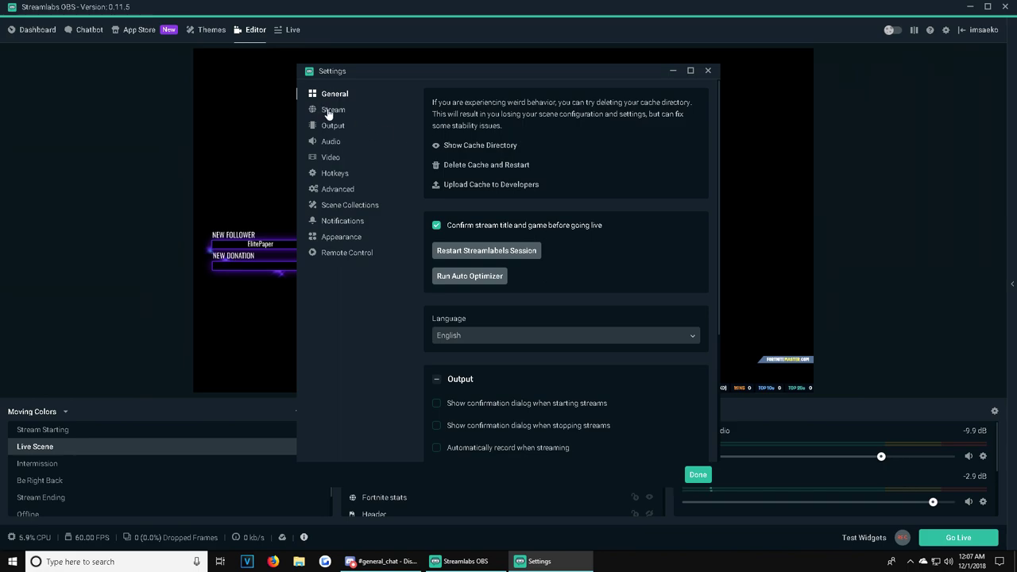
Step: Keep Twitch as the streaming service, then view Output settings (6000 bitrate, NVENC encoder)
click(329, 112)
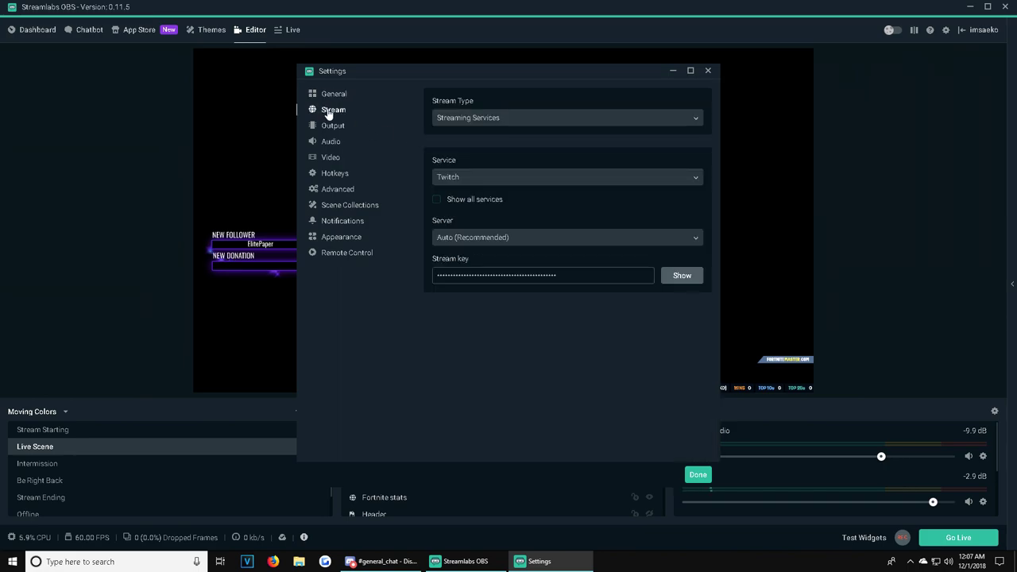
click(487, 180)
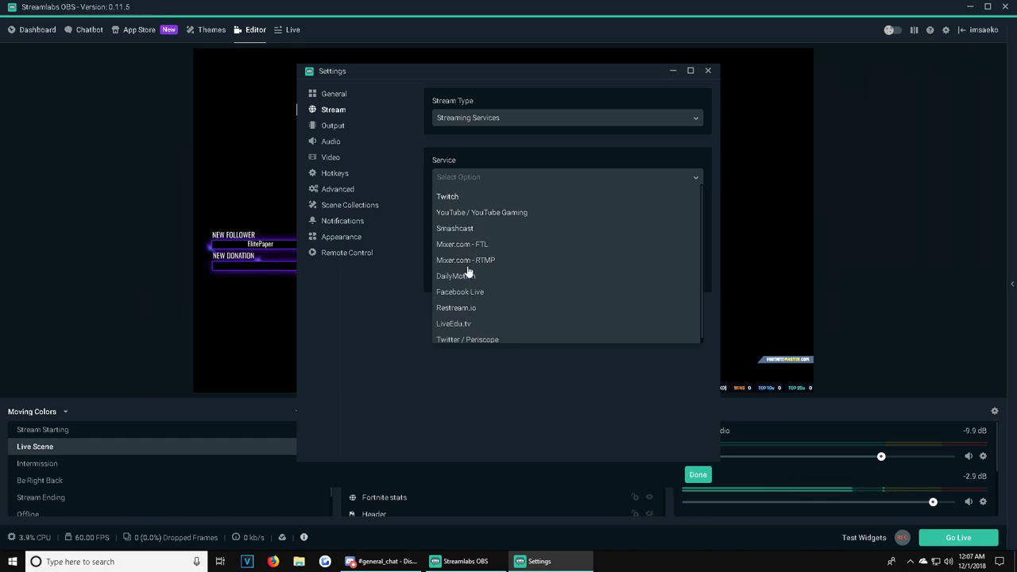
scroll(479, 288, down, 1)
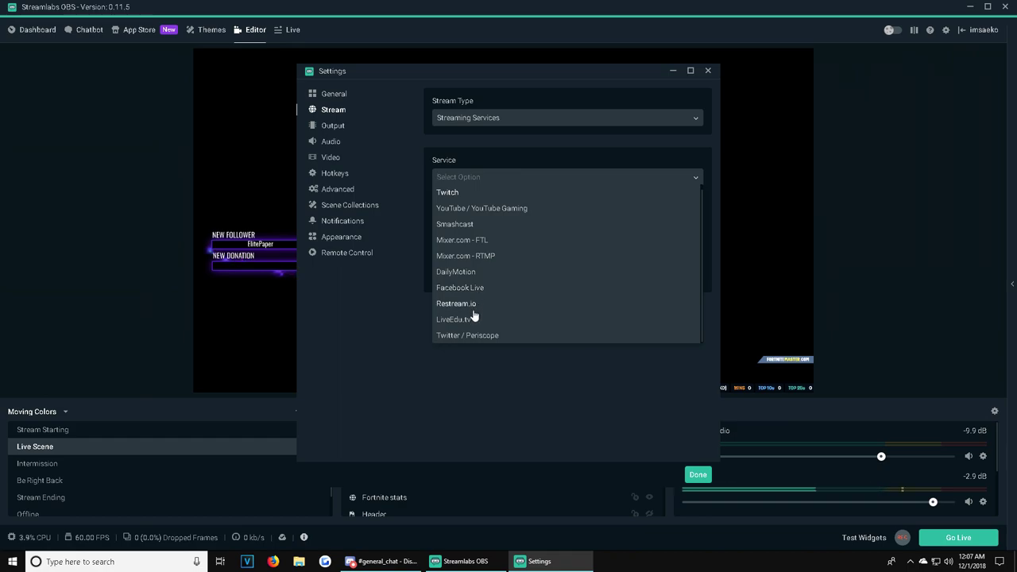
scroll(474, 316, up, 1)
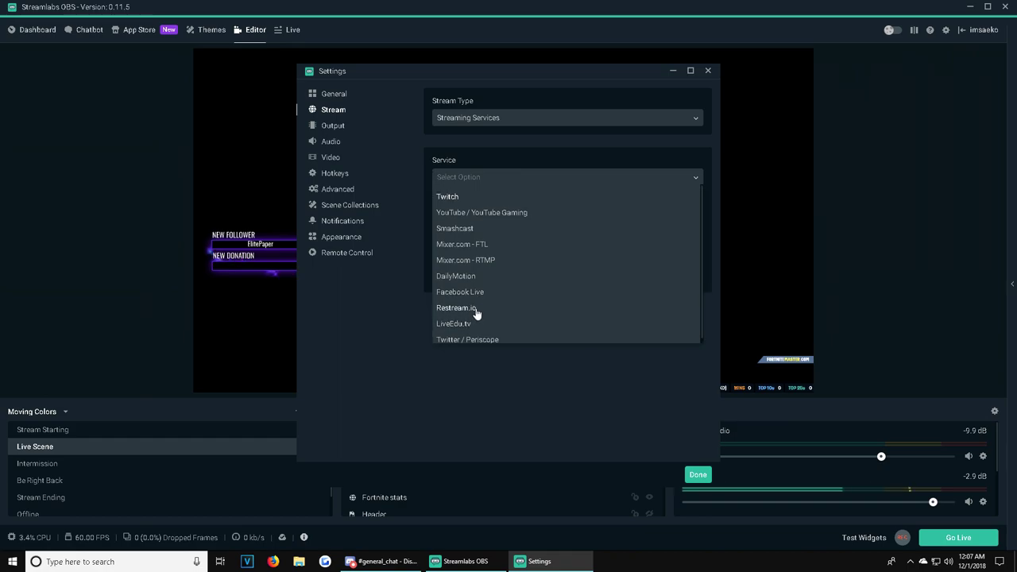
click(450, 197)
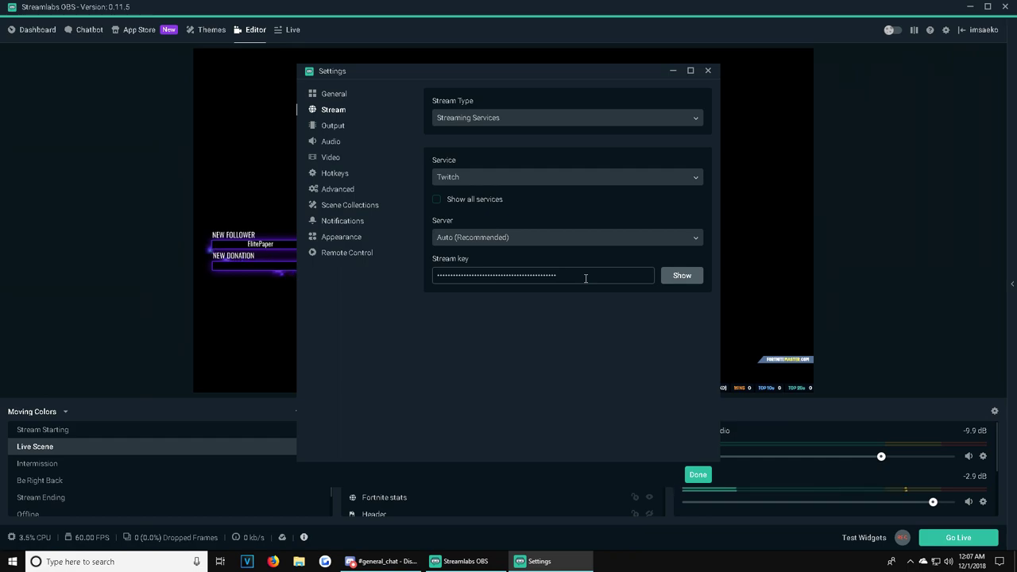
click(332, 130)
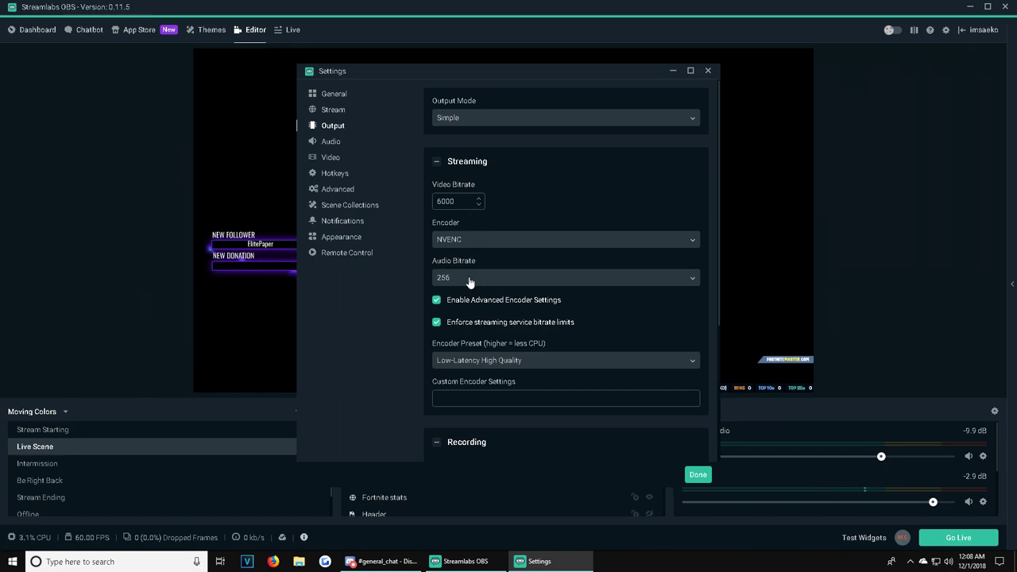
scroll(543, 307, down, 1)
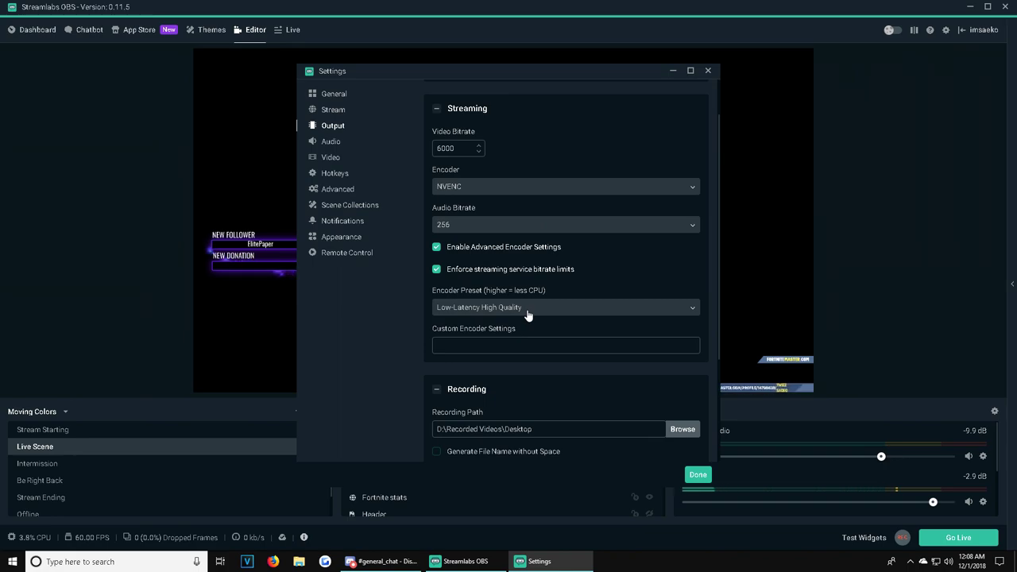
scroll(457, 318, down, 1)
scroll(427, 308, up, 3)
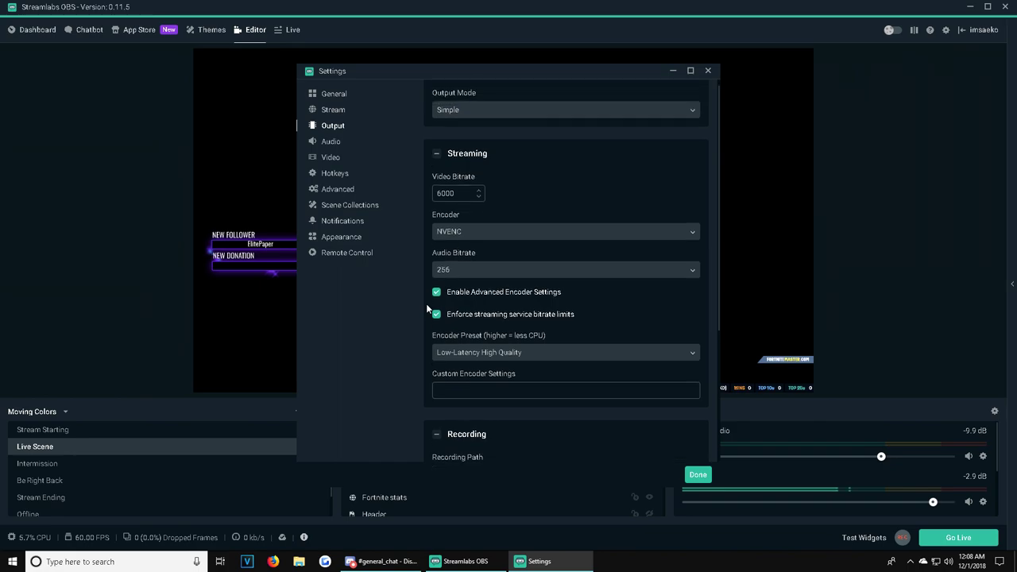
click(529, 119)
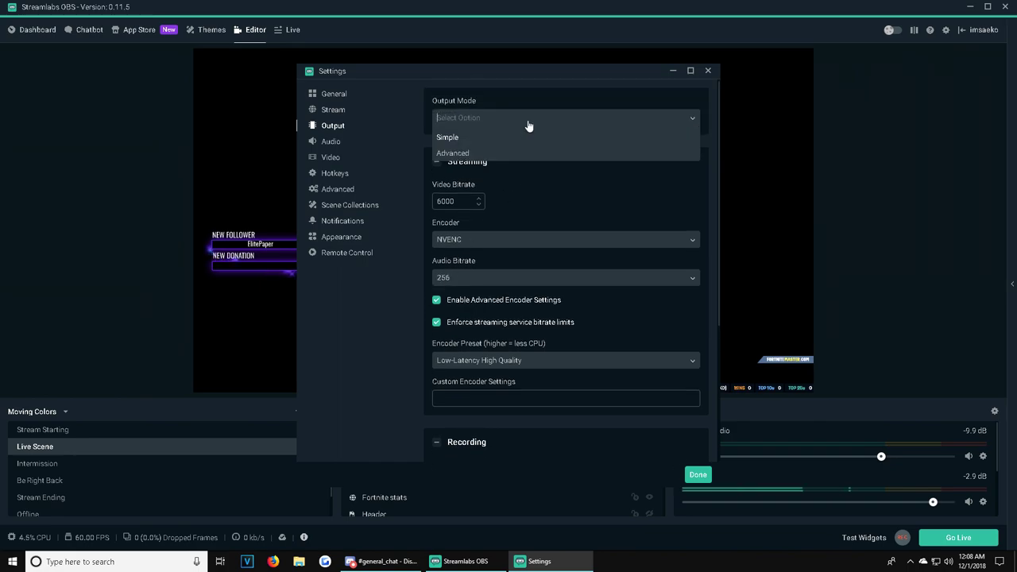
click(466, 154)
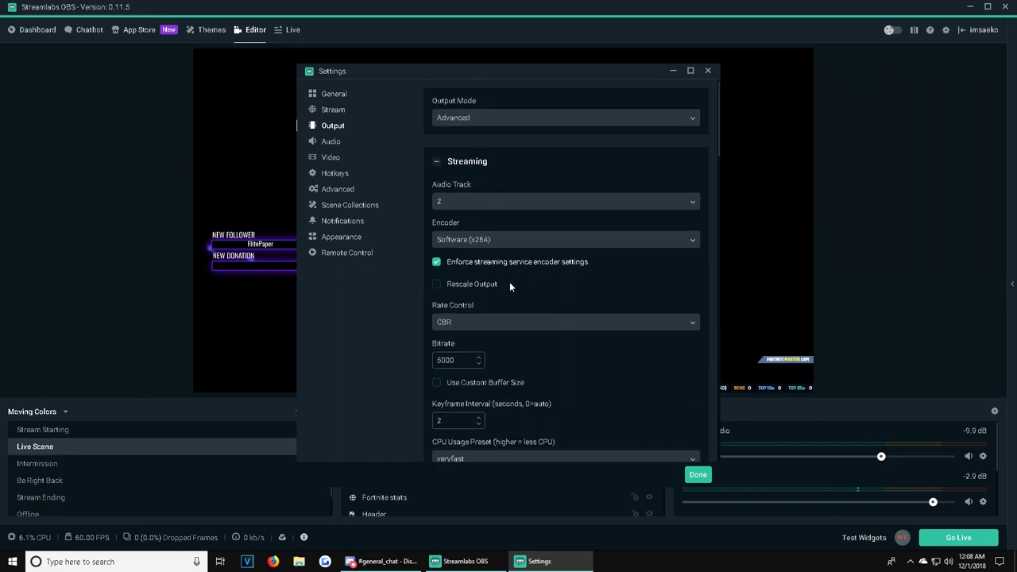
scroll(531, 286, down, 3)
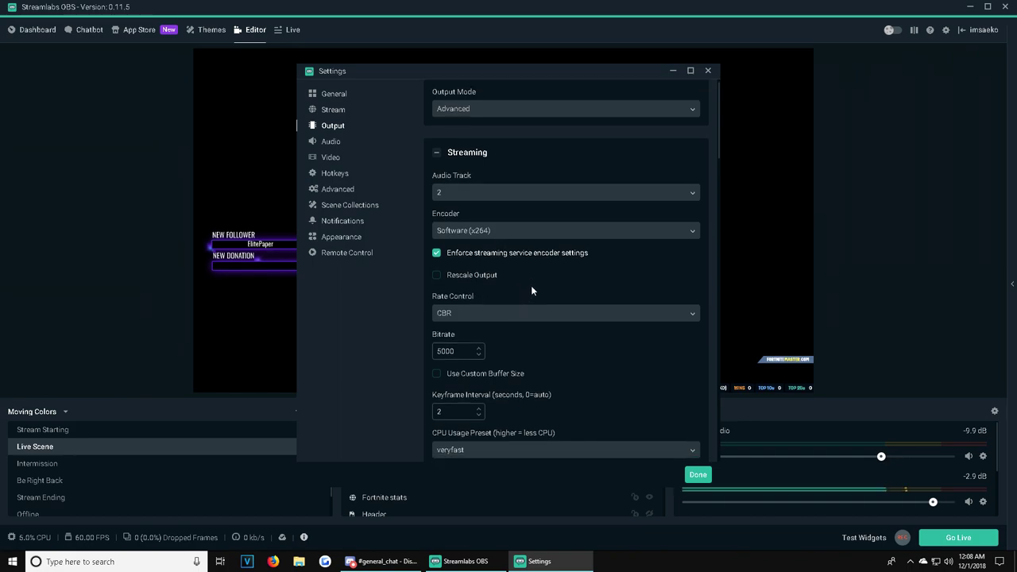
scroll(537, 282, down, 3)
scroll(537, 282, up, 2)
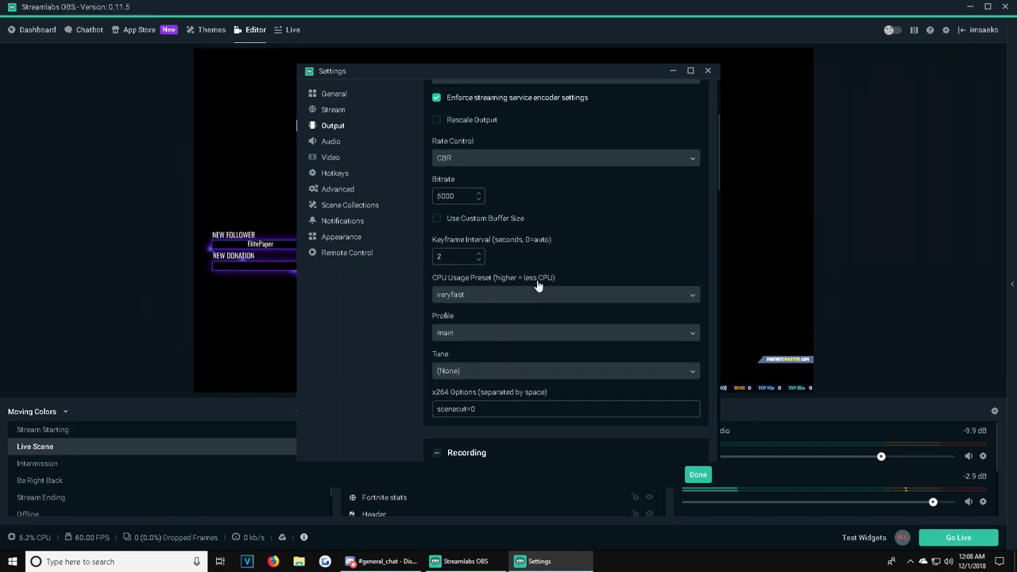
scroll(537, 282, up, 1)
scroll(537, 284, up, 2)
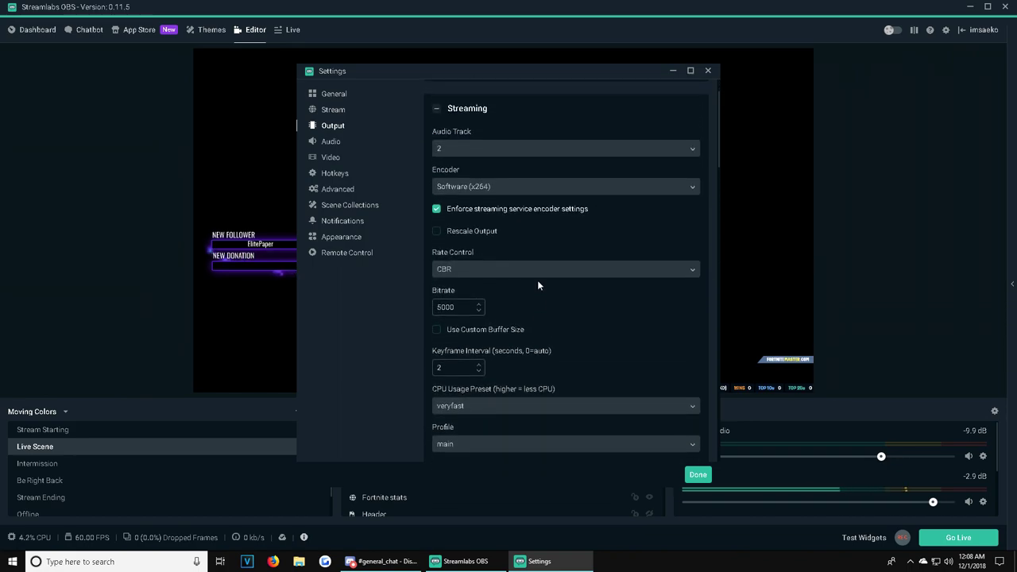
scroll(537, 285, up, 1)
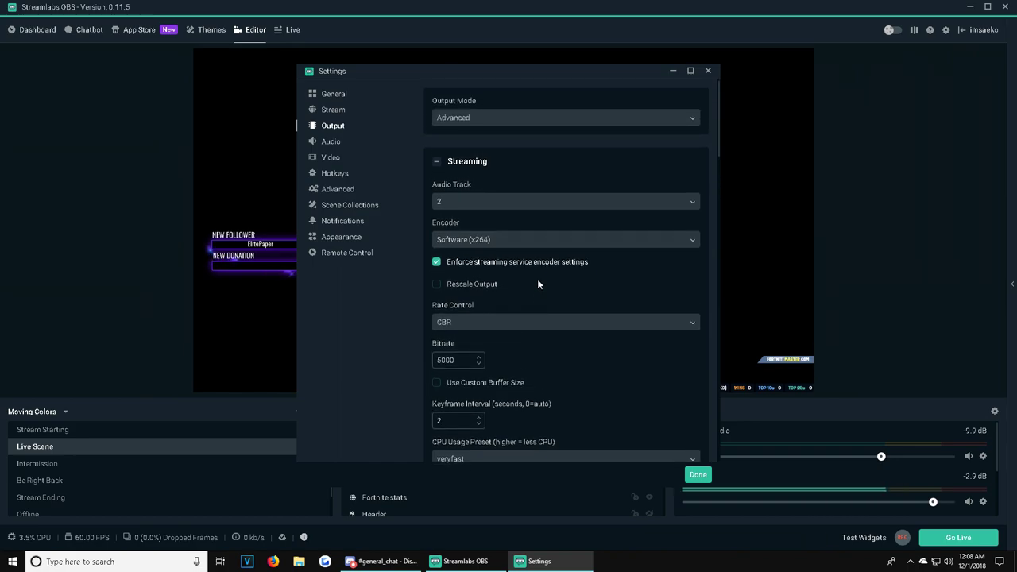
scroll(538, 284, down, 3)
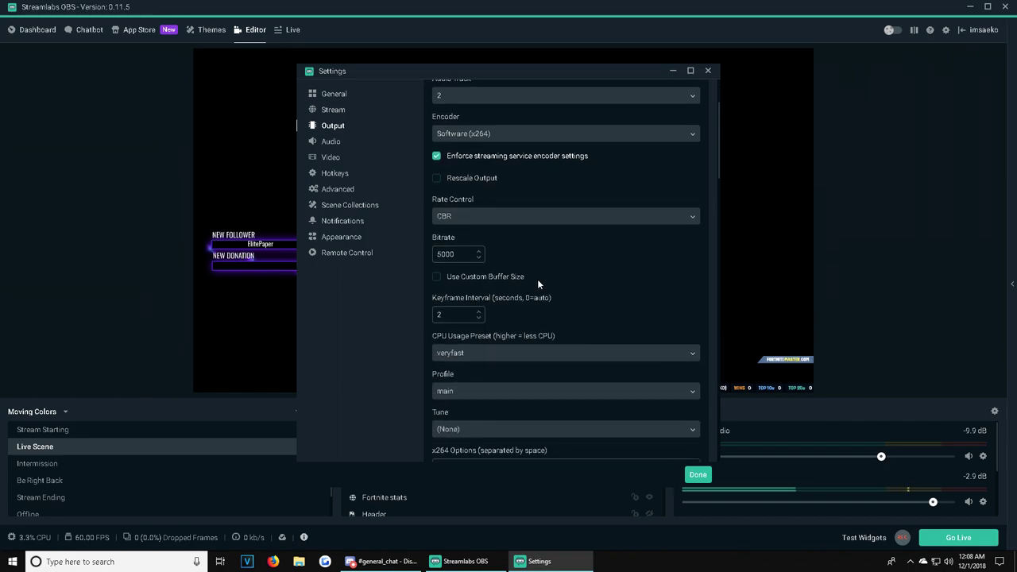
scroll(538, 283, down, 3)
scroll(539, 283, up, 3)
scroll(538, 284, up, 3)
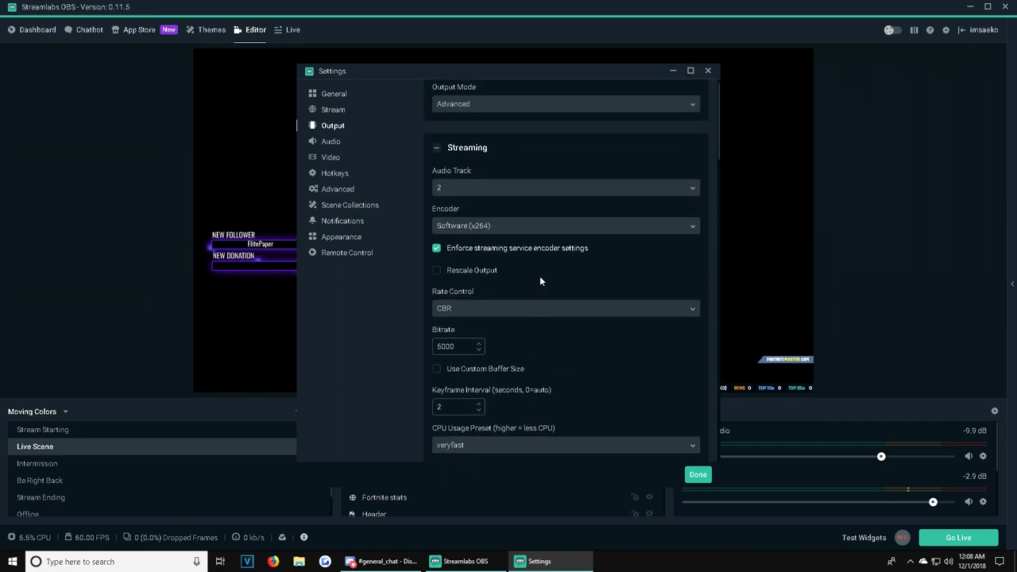
click(488, 118)
click(462, 140)
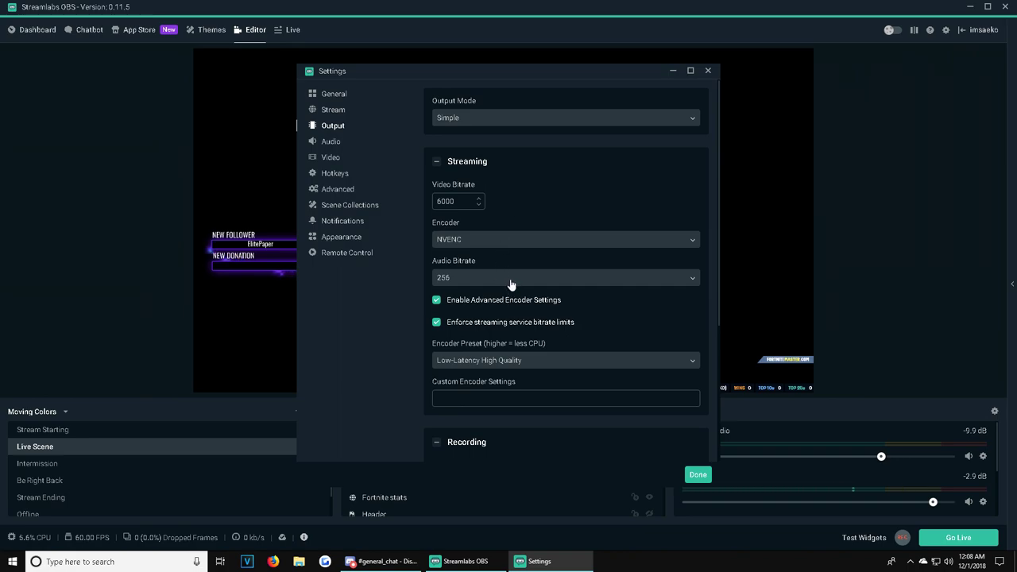
click(330, 143)
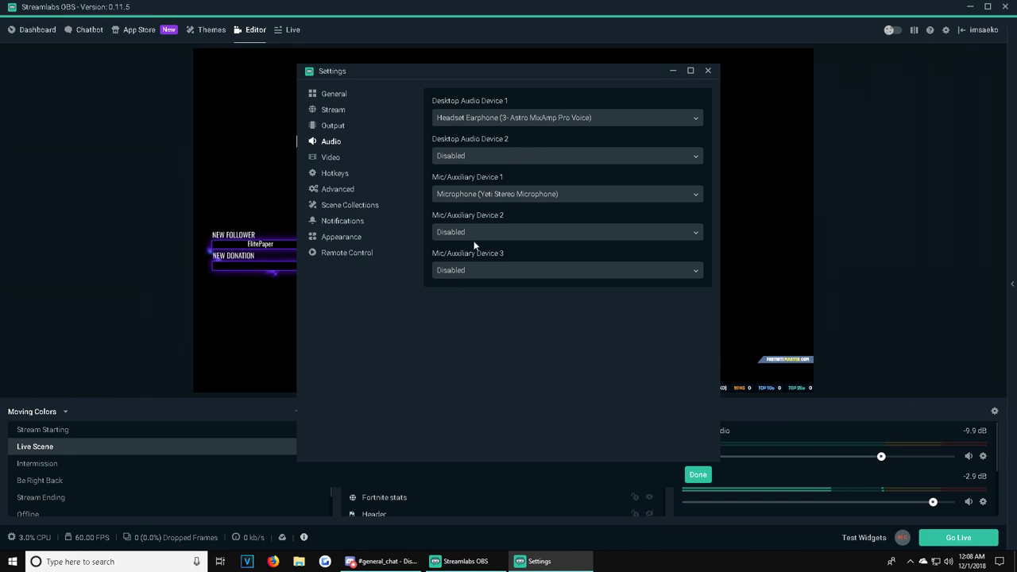
Step: Check Video settings (1920x1080 canvas, 1280x720 output, 60 FPS), then view Hotkeys
click(329, 158)
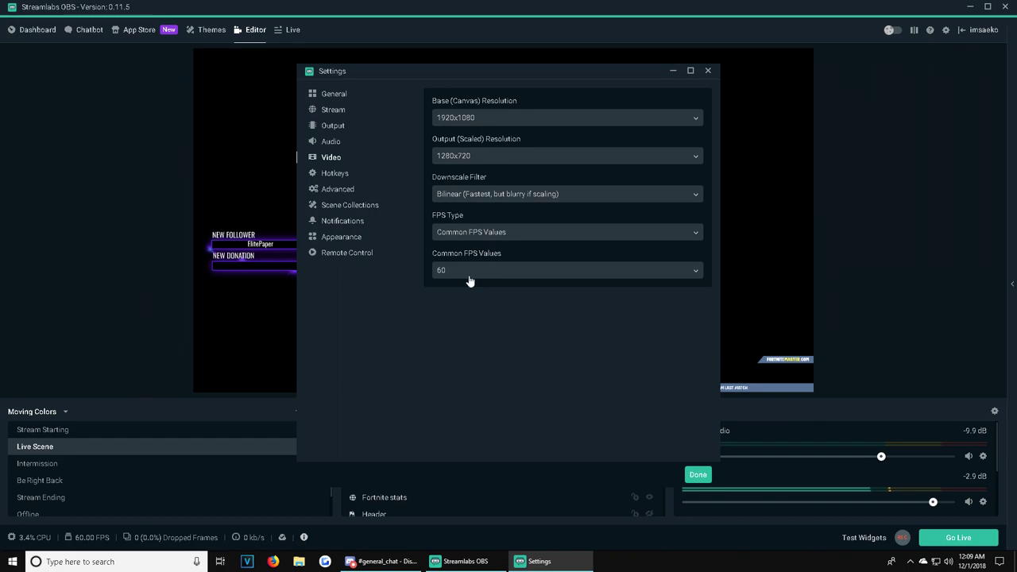
click(334, 173)
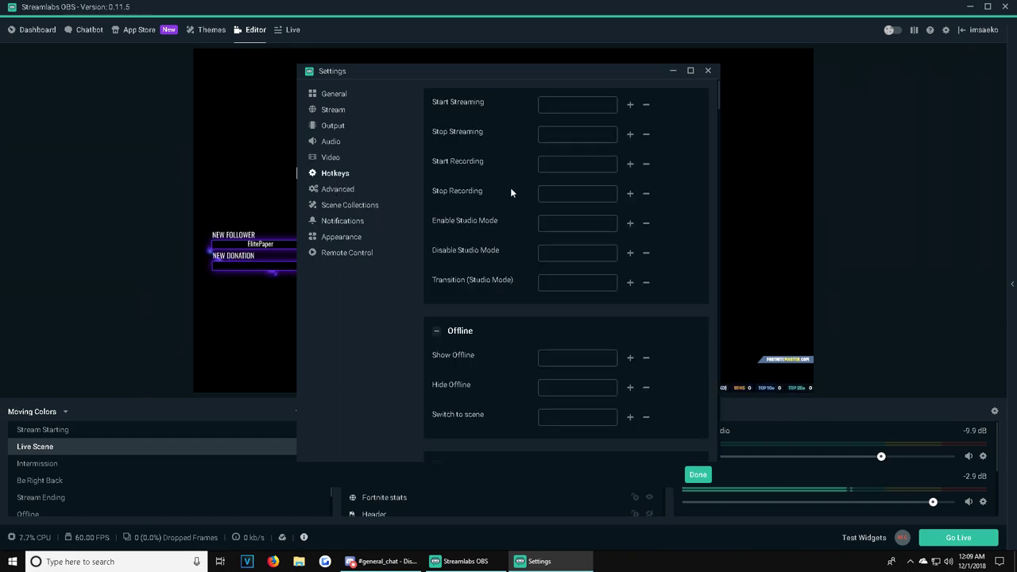
Step: Check Advanced settings (Above Normal priority, NV12, stream delay off), then return to Stream
scroll(508, 187, down, 2)
scroll(507, 186, down, 3)
scroll(507, 186, up, 2)
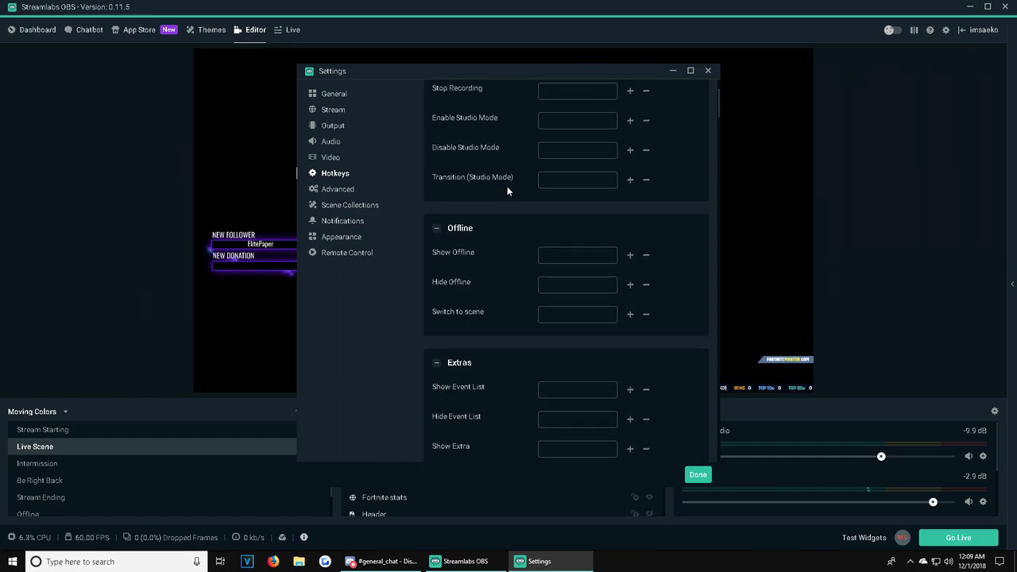
scroll(507, 186, up, 2)
click(339, 188)
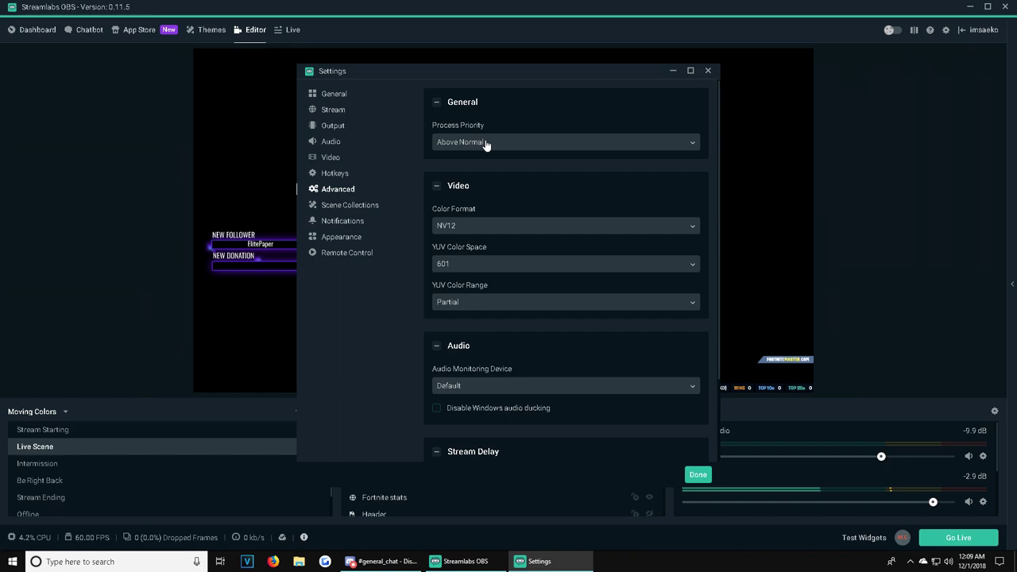
scroll(428, 256, down, 2)
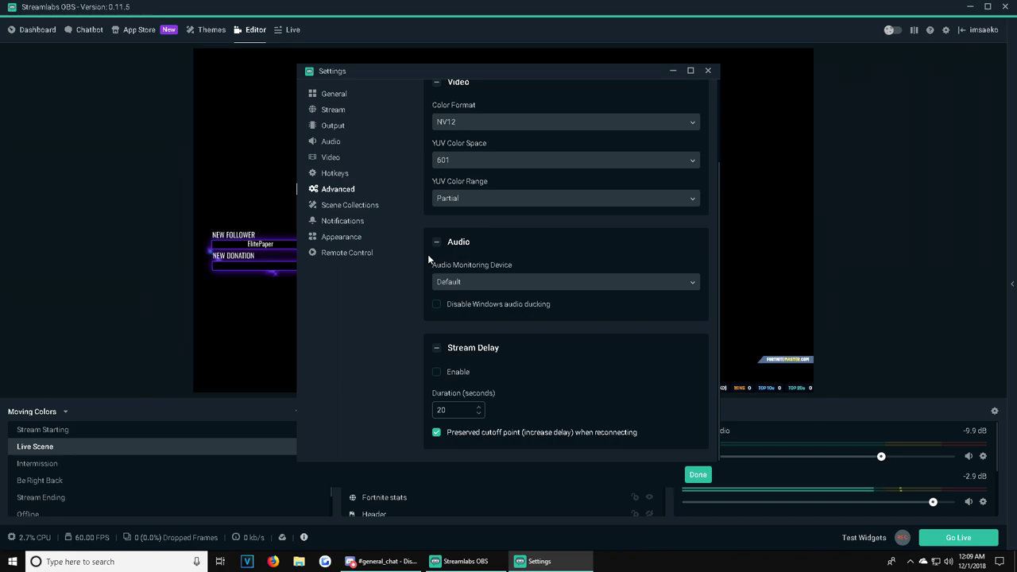
scroll(428, 254, up, 2)
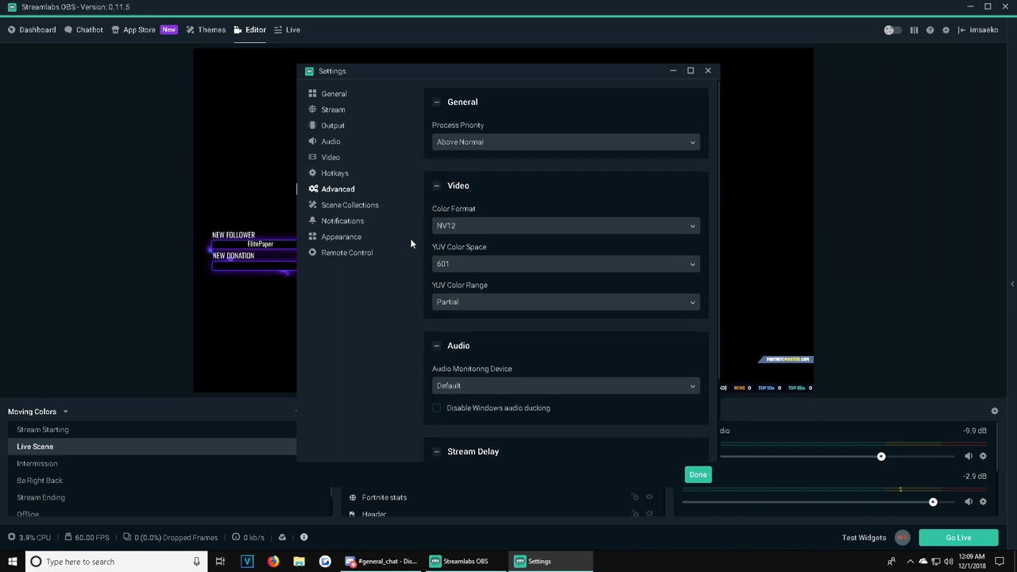
click(336, 111)
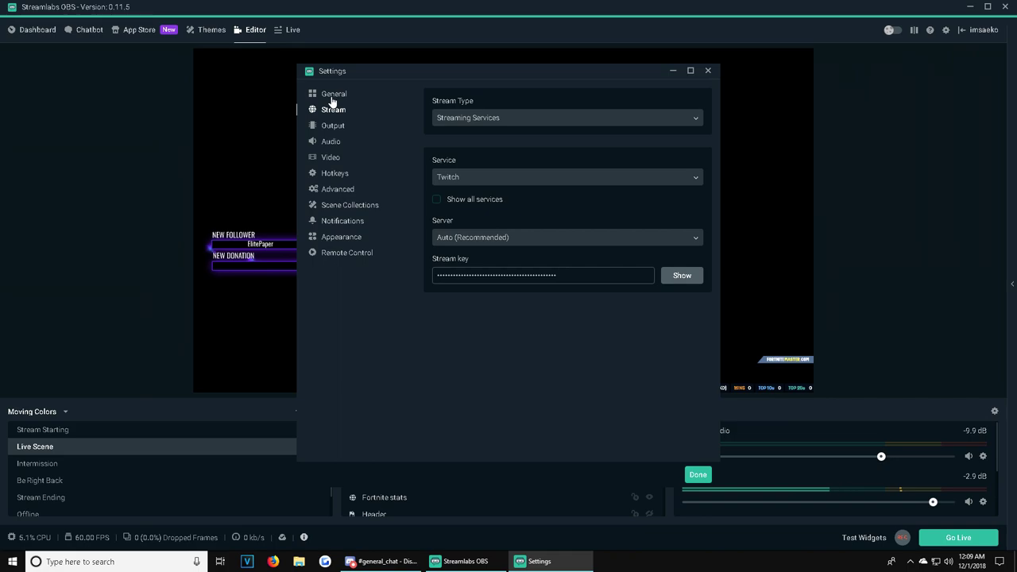